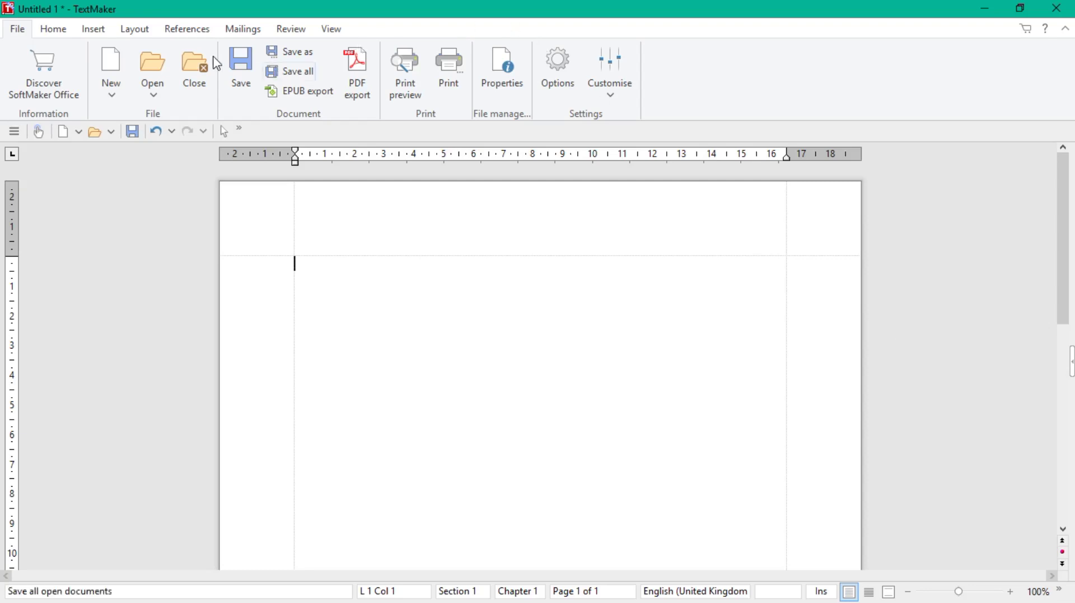
# Show the Home tab's Edit, Character, Paragraph and Styles groups for the blank document.
pyautogui.click(60, 37)
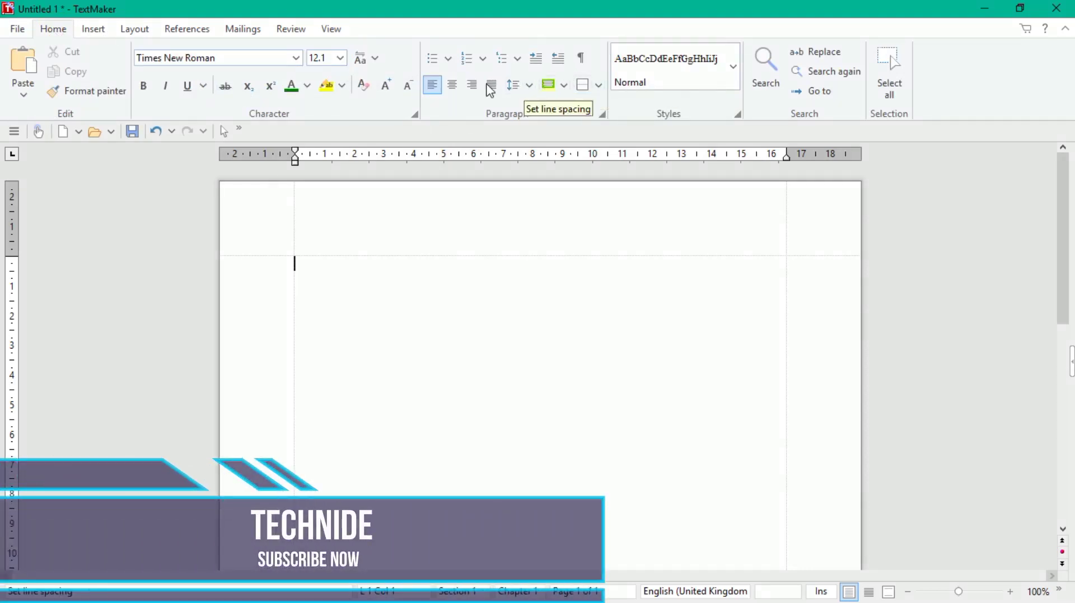
pyautogui.click(452, 86)
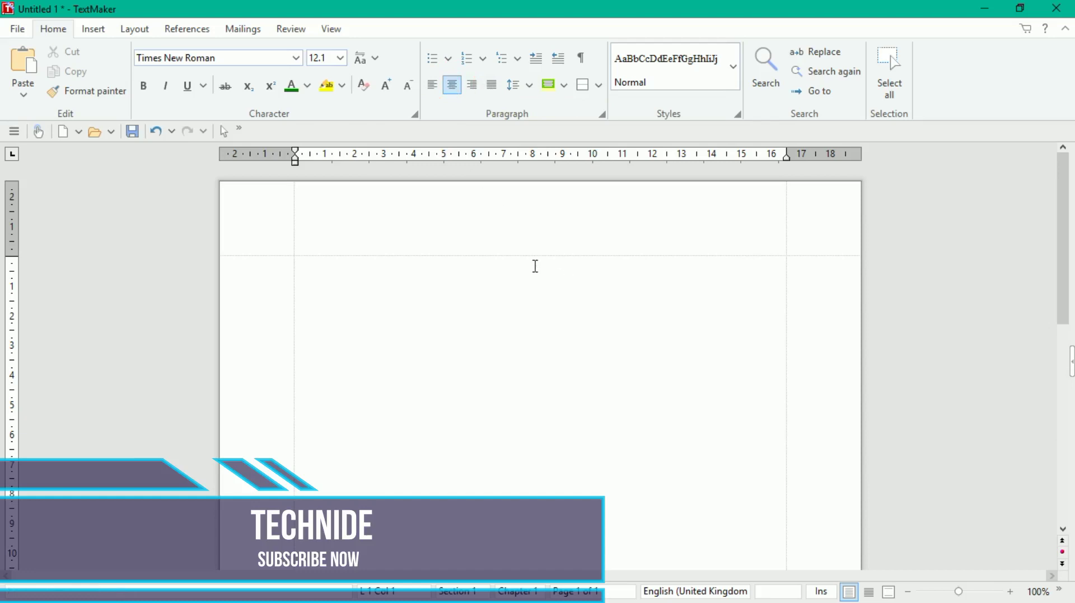
pyautogui.click(432, 85)
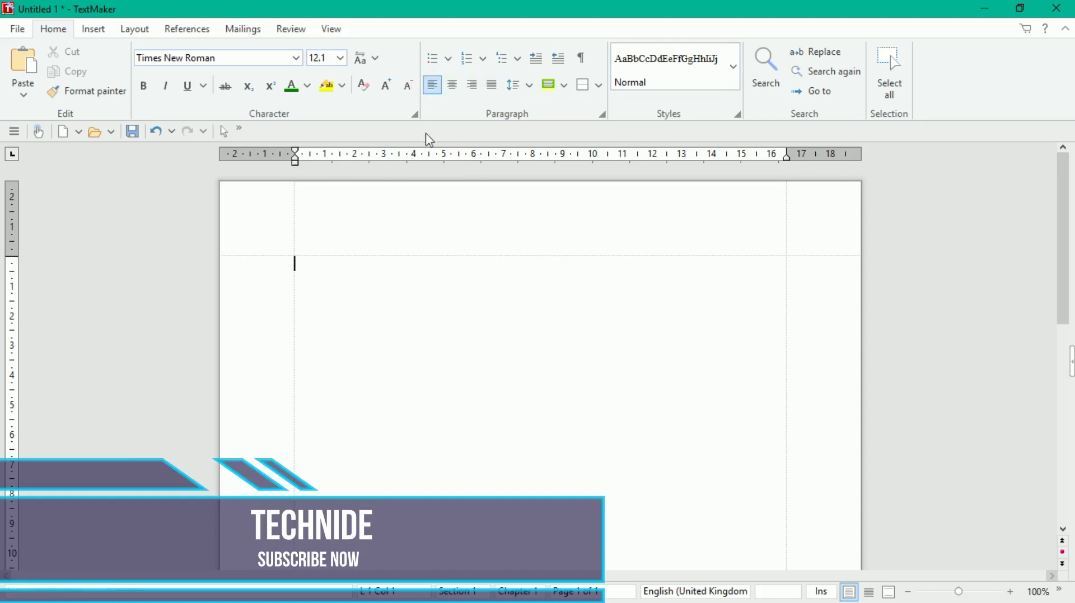
pyautogui.click(106, 31)
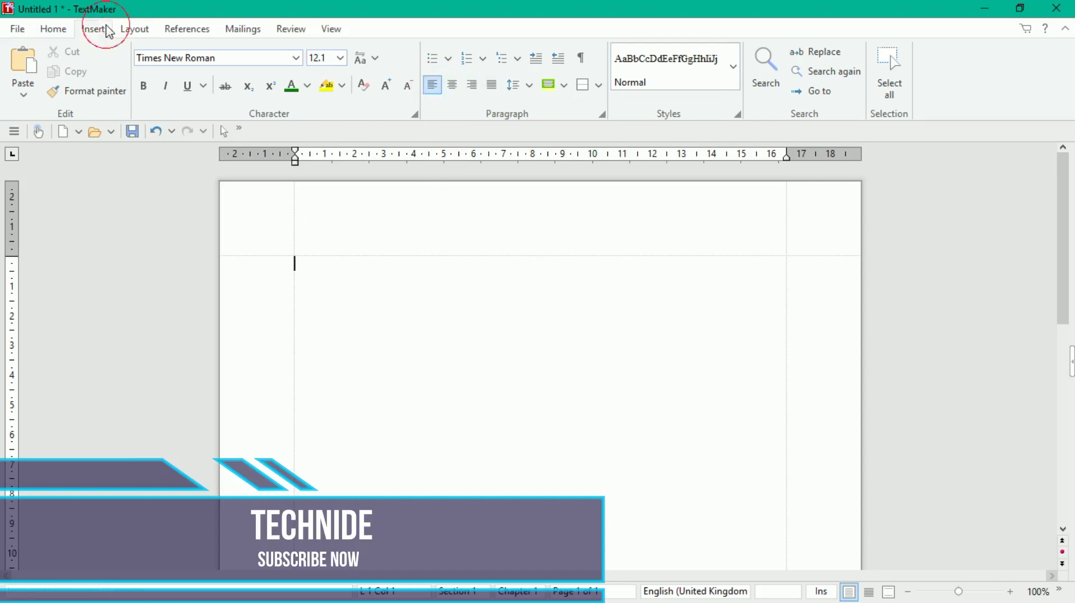
pyautogui.click(135, 30)
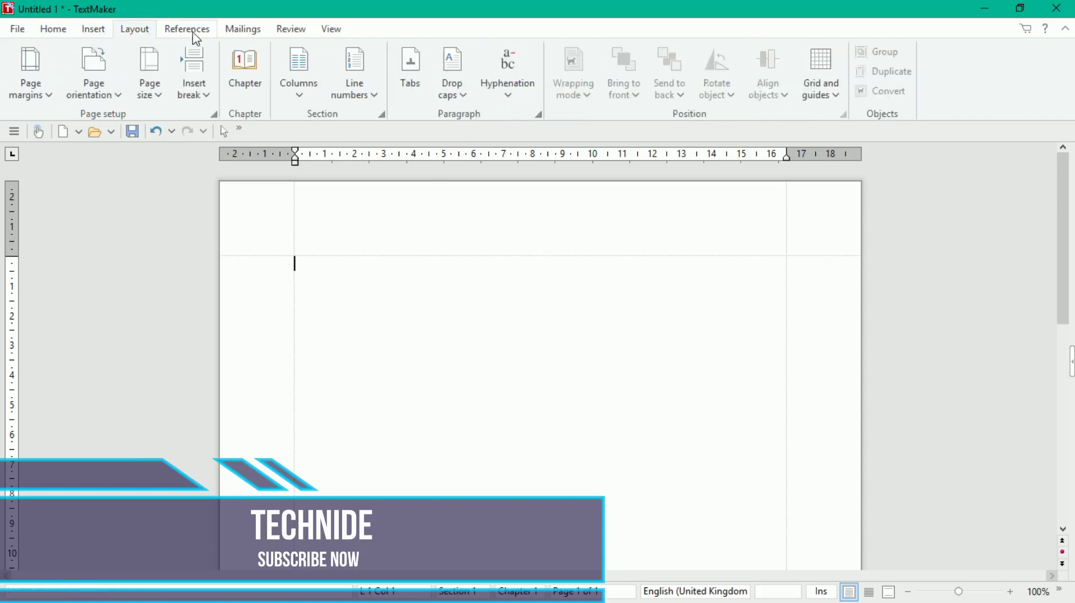
pyautogui.click(187, 29)
pyautogui.click(252, 31)
pyautogui.click(291, 31)
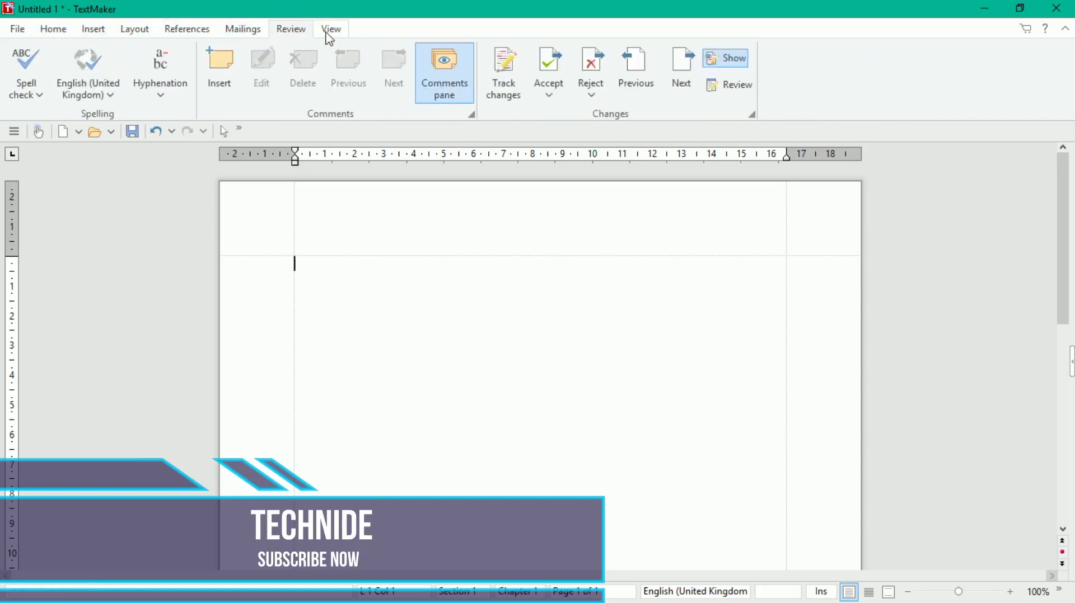
pyautogui.click(330, 31)
pyautogui.click(54, 31)
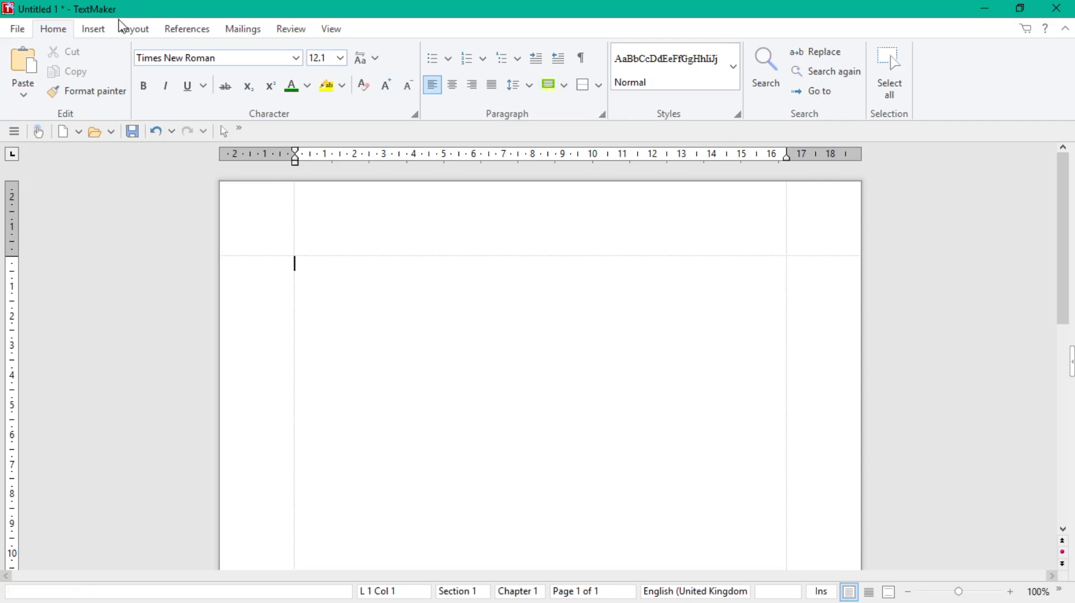
pyautogui.click(18, 32)
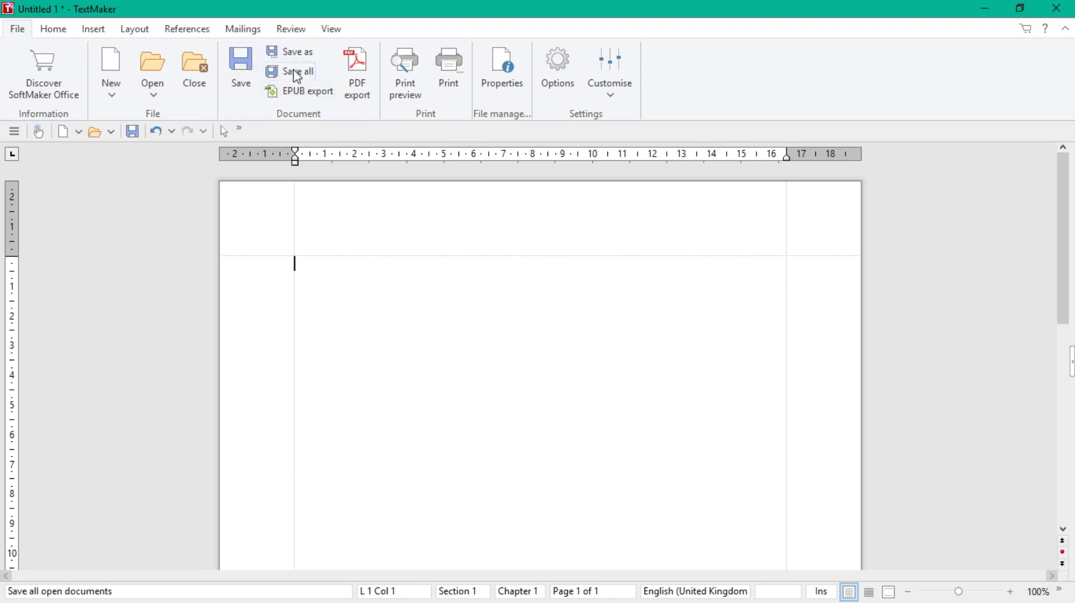
# Start saving the blank document under a new name from the File commands.
pyautogui.click(294, 53)
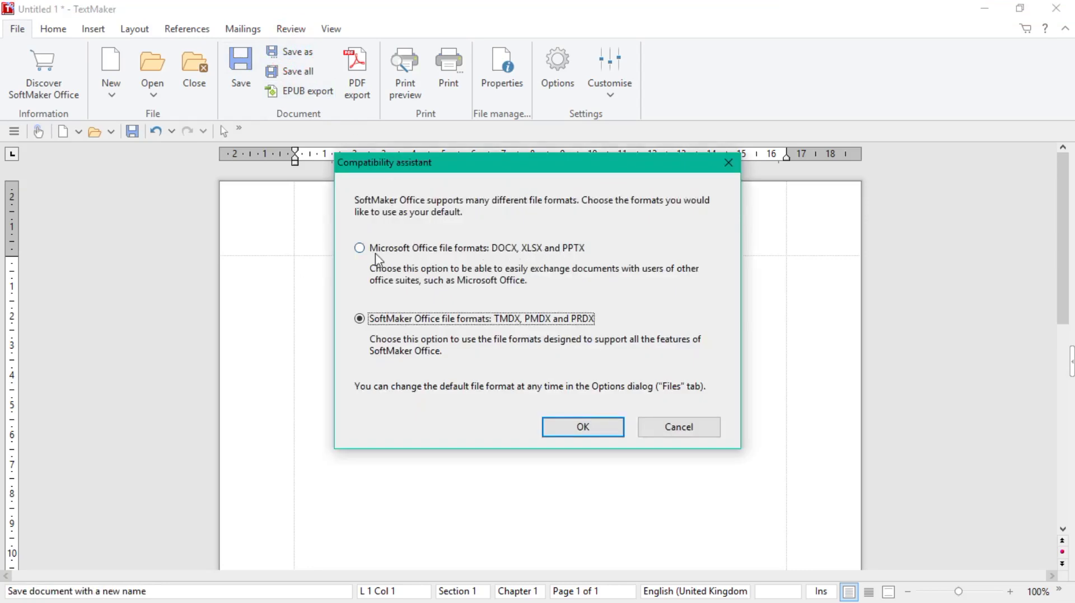
pyautogui.click(360, 248)
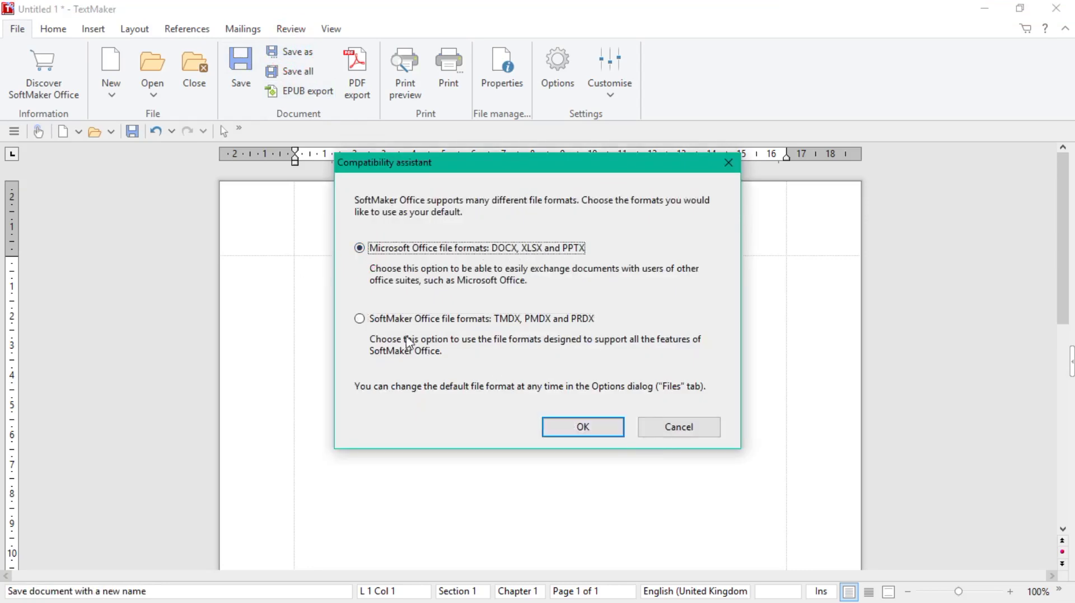
pyautogui.click(359, 318)
pyautogui.click(679, 428)
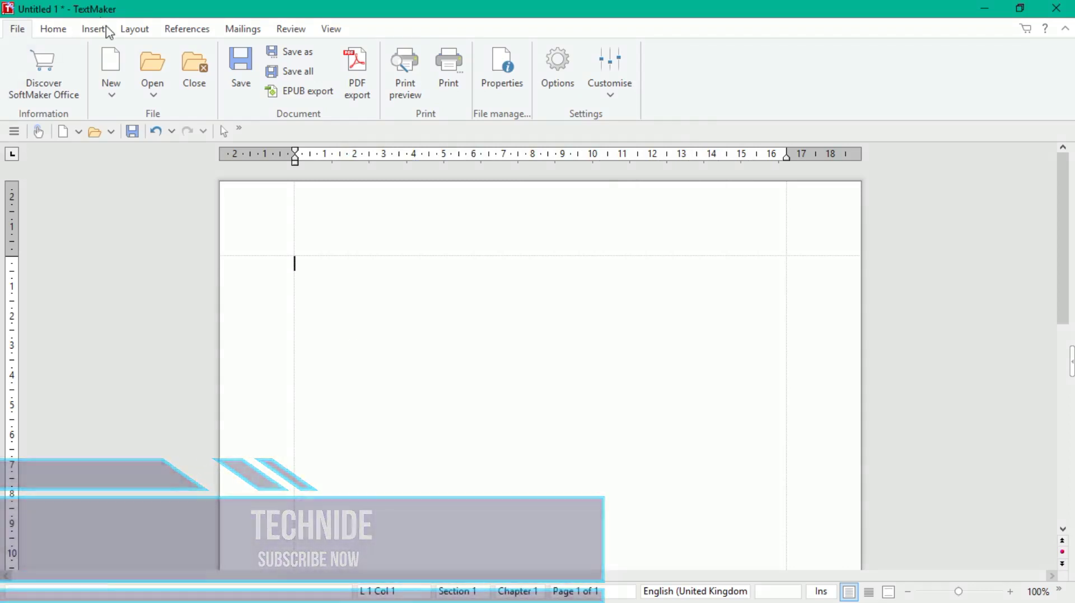
pyautogui.click(153, 90)
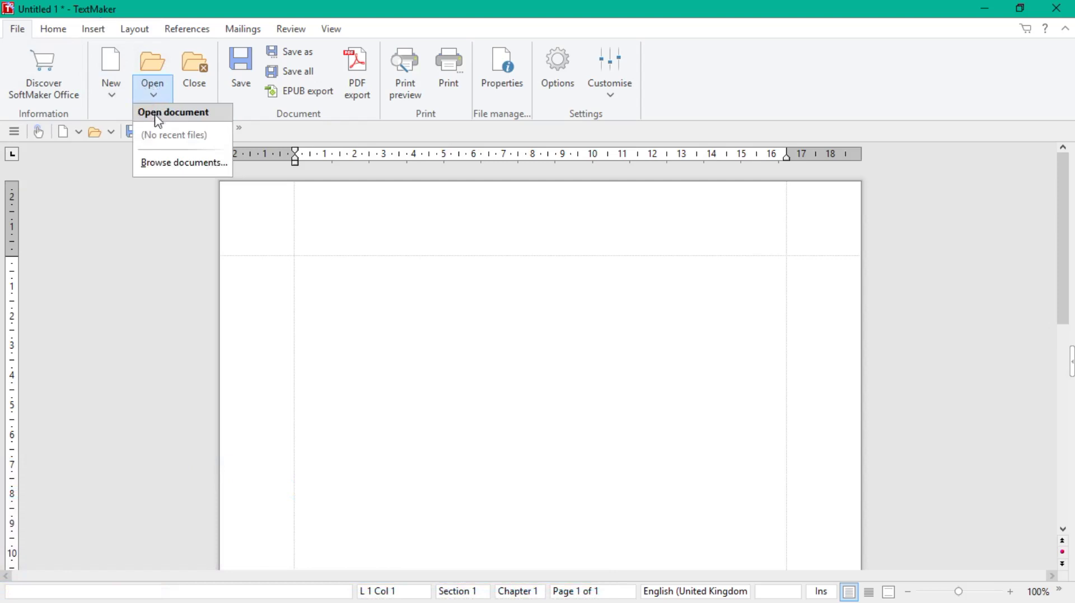
pyautogui.click(181, 220)
pyautogui.scroll(-1, 282, 232)
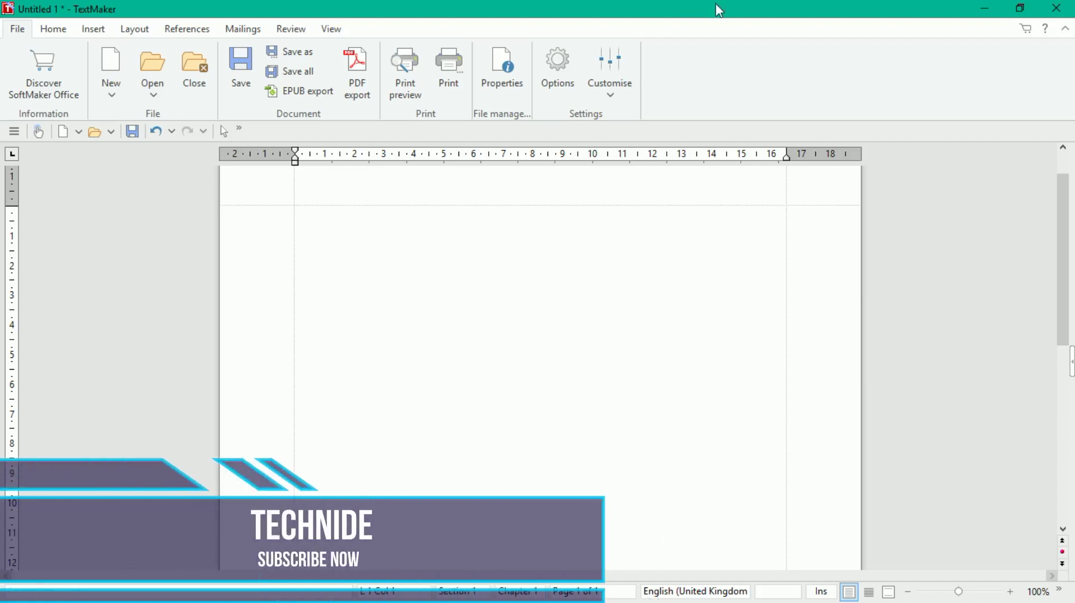
# Minimize TextMaker and go to the FreeOffice download page in Chrome.
pyautogui.click(985, 8)
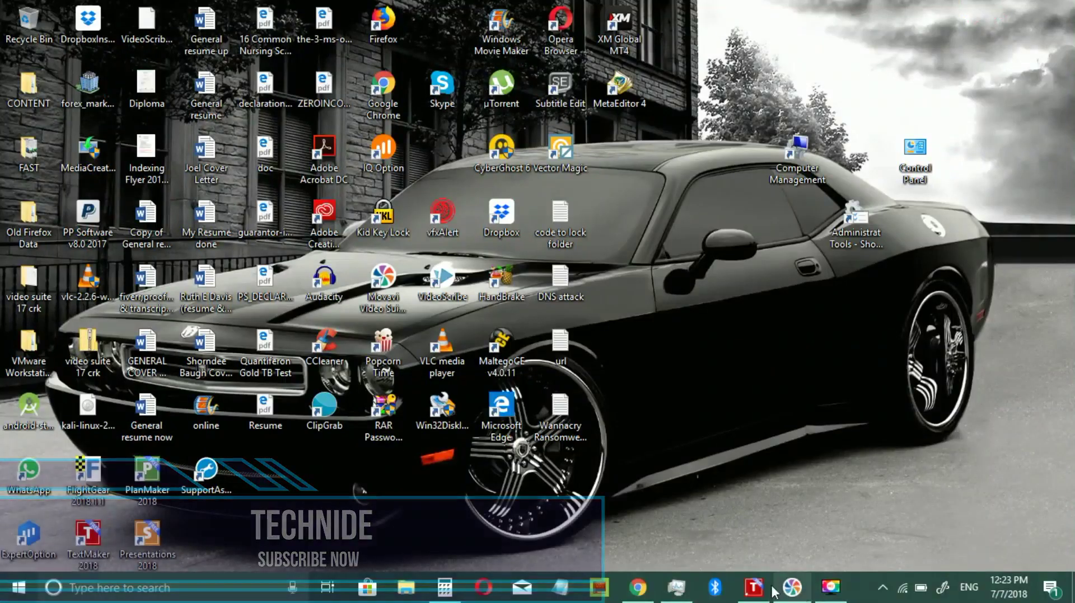
pyautogui.click(647, 596)
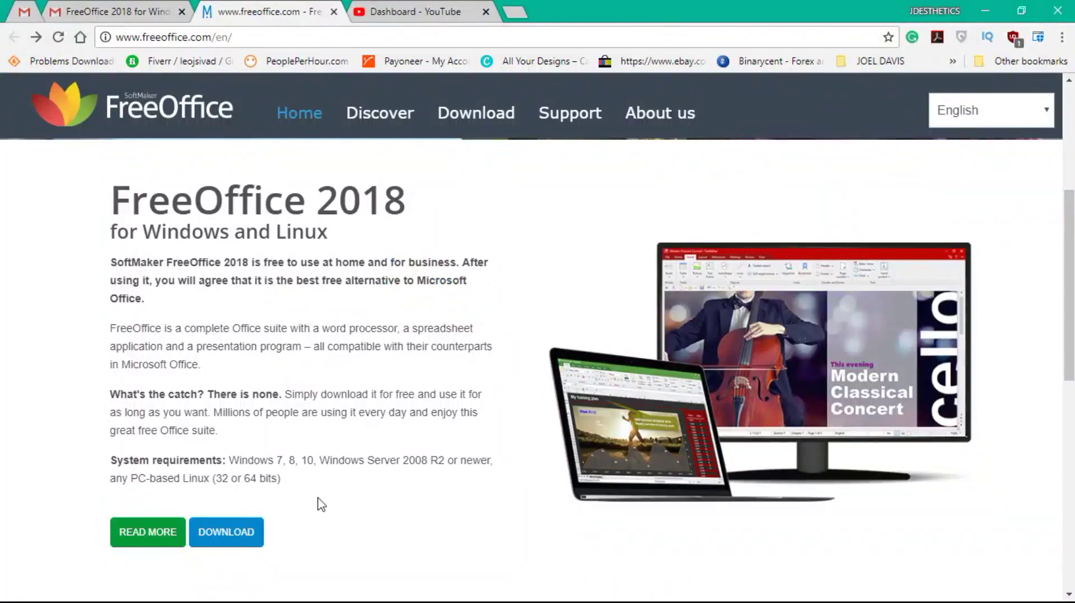
pyautogui.click(239, 538)
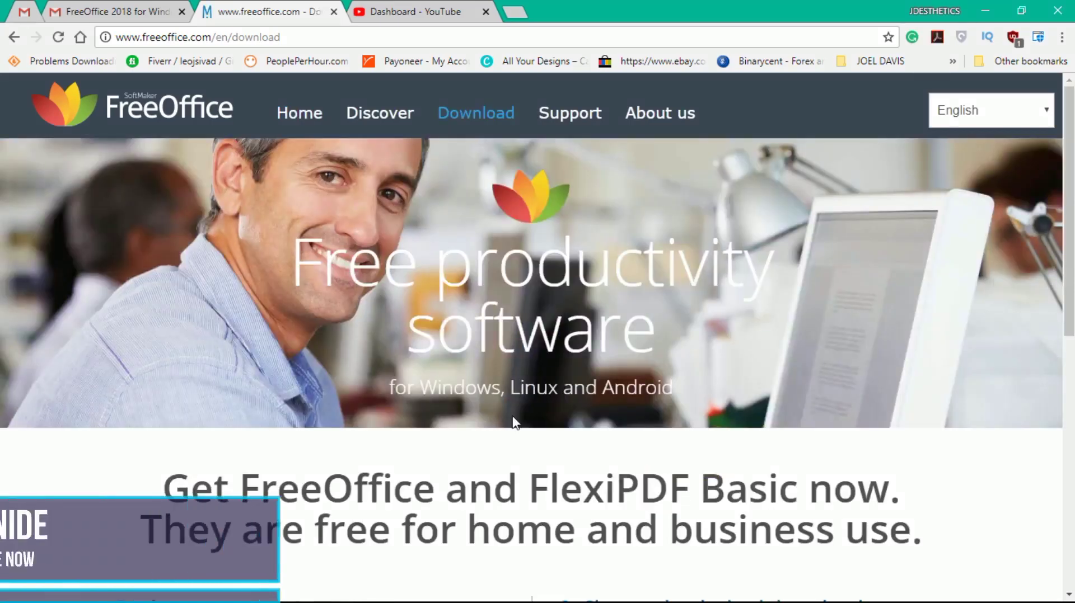
# Browse the download list, try the Windows download, and dismiss the missing e-mail warning.
pyautogui.scroll(-3, 499, 367)
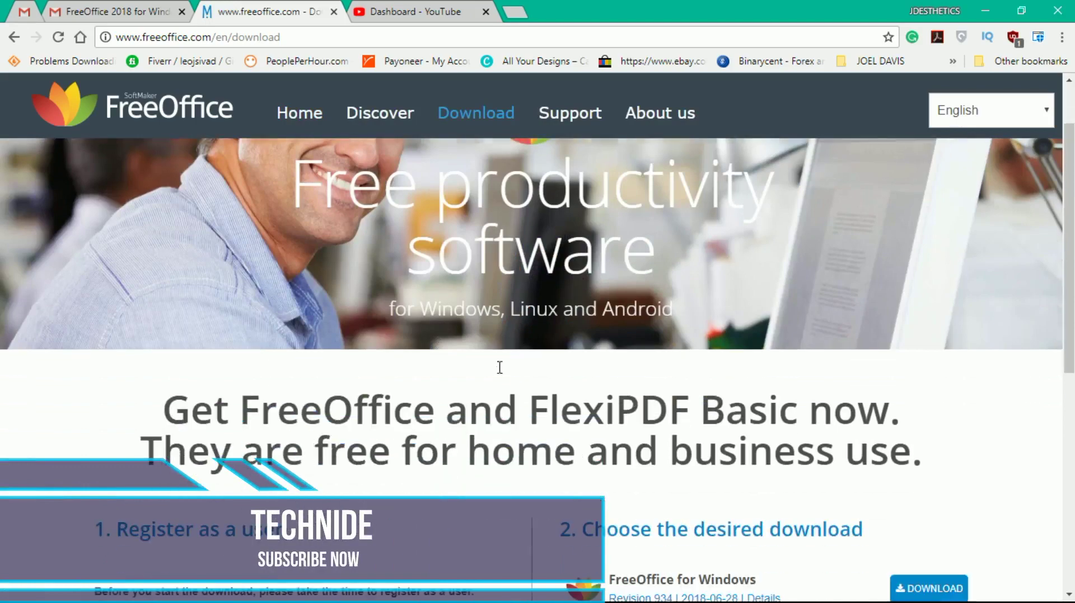
pyautogui.scroll(-3, 488, 361)
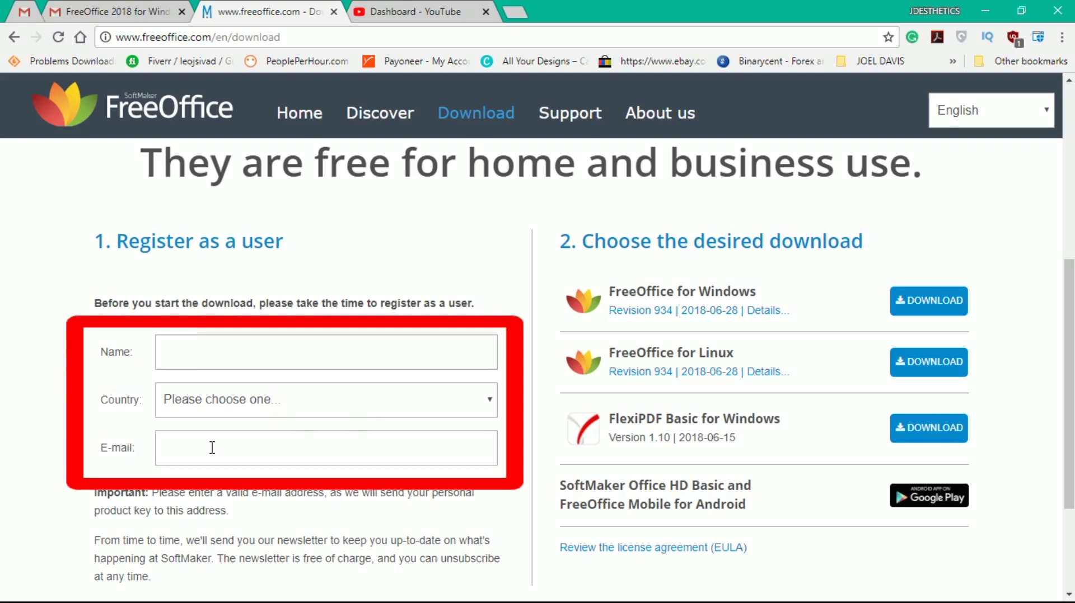
pyautogui.scroll(-1, 212, 448)
pyautogui.scroll(1, 212, 448)
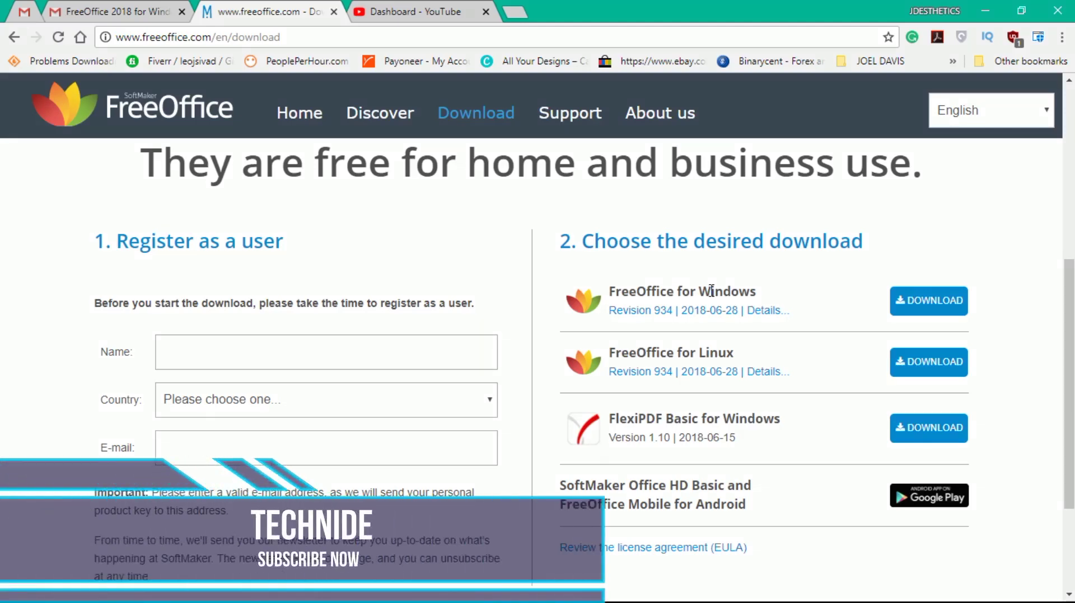
pyautogui.click(915, 303)
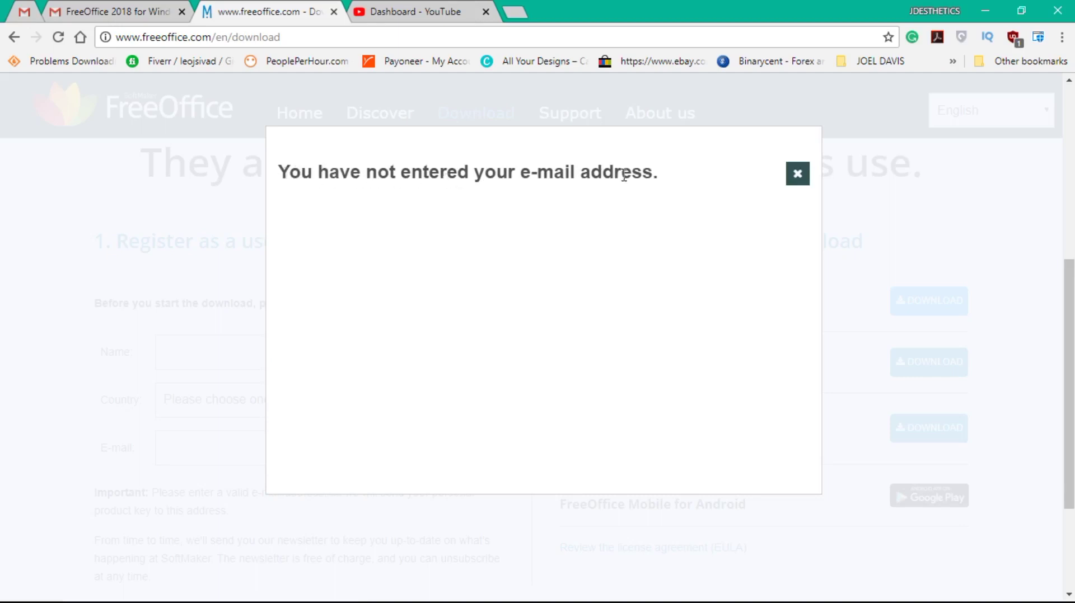
pyautogui.click(799, 171)
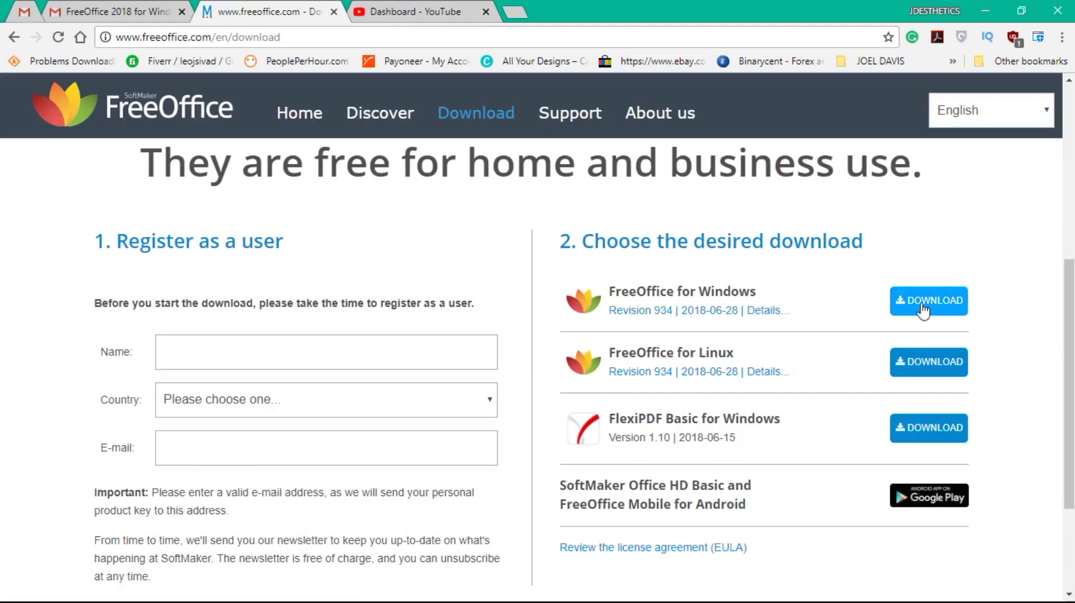
pyautogui.click(96, 11)
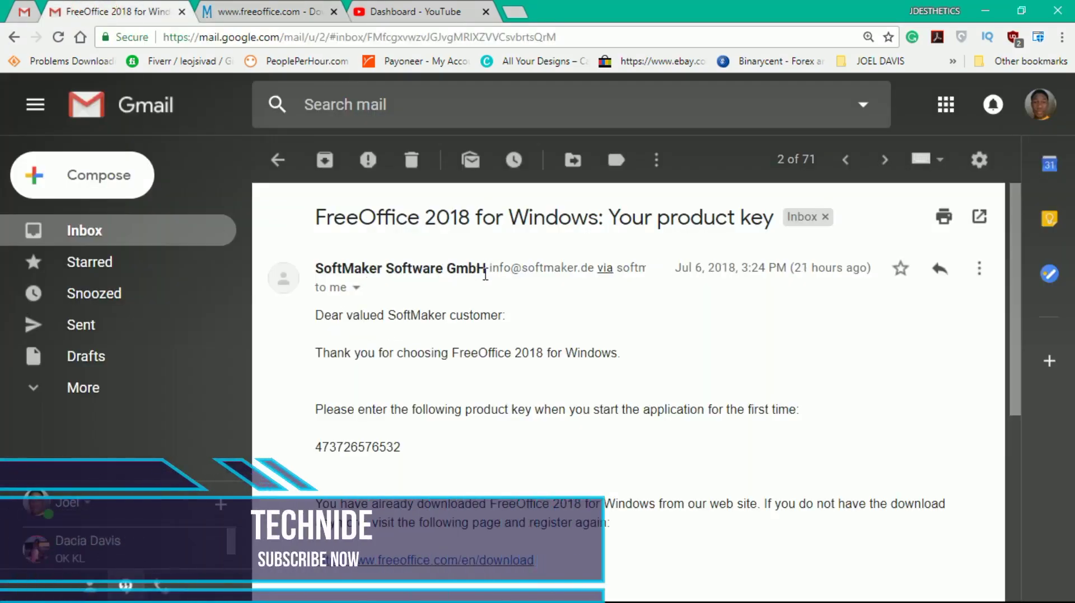
pyautogui.scroll(-2, 448, 308)
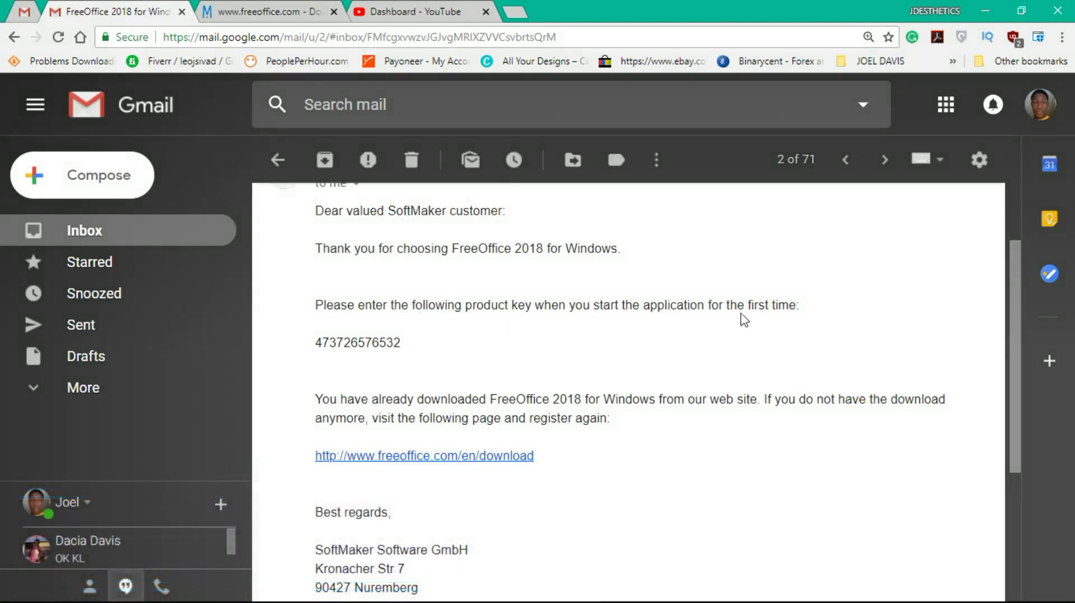
pyautogui.click(985, 11)
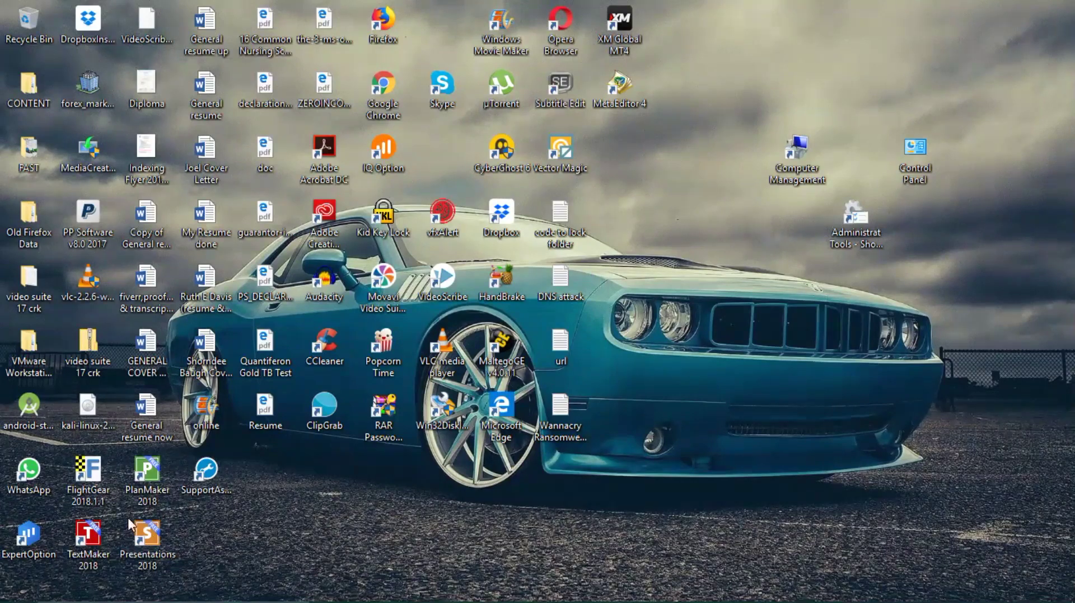
pyautogui.moveTo(626, 594)
pyautogui.click(754, 588)
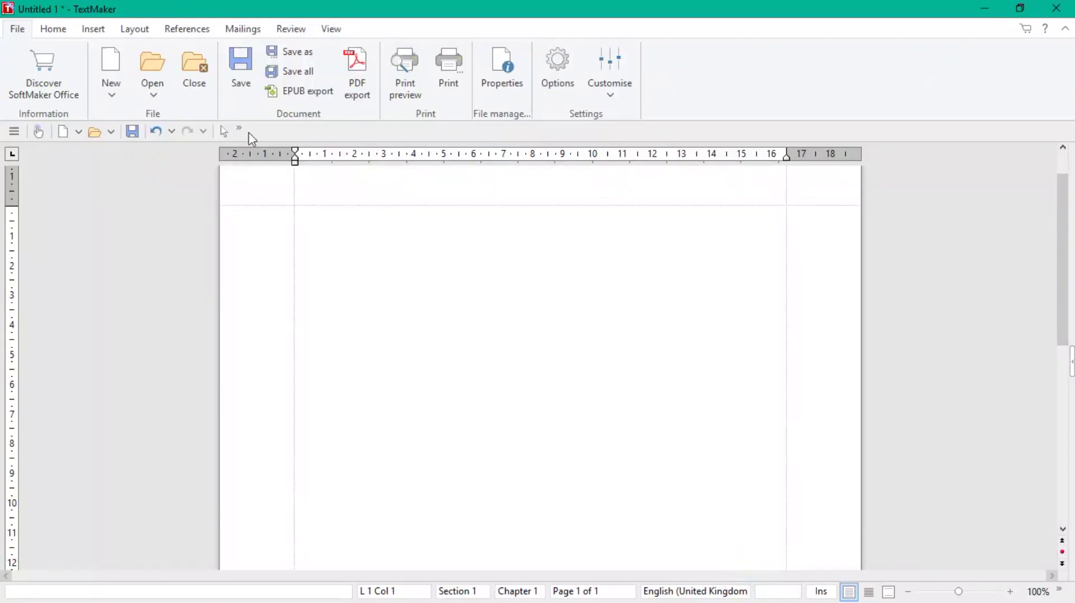
pyautogui.click(987, 10)
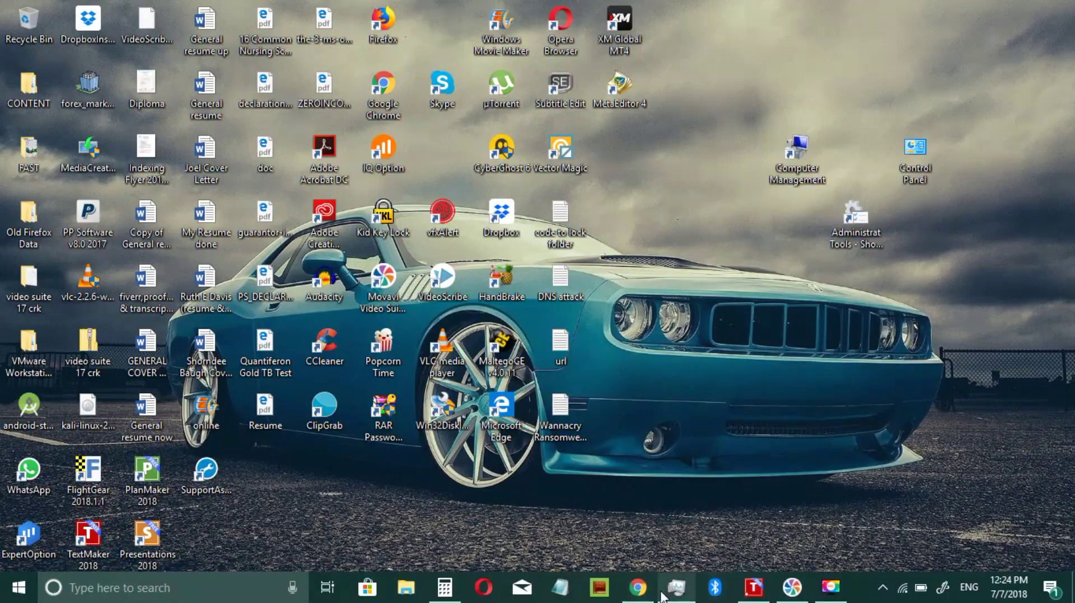
pyautogui.click(647, 589)
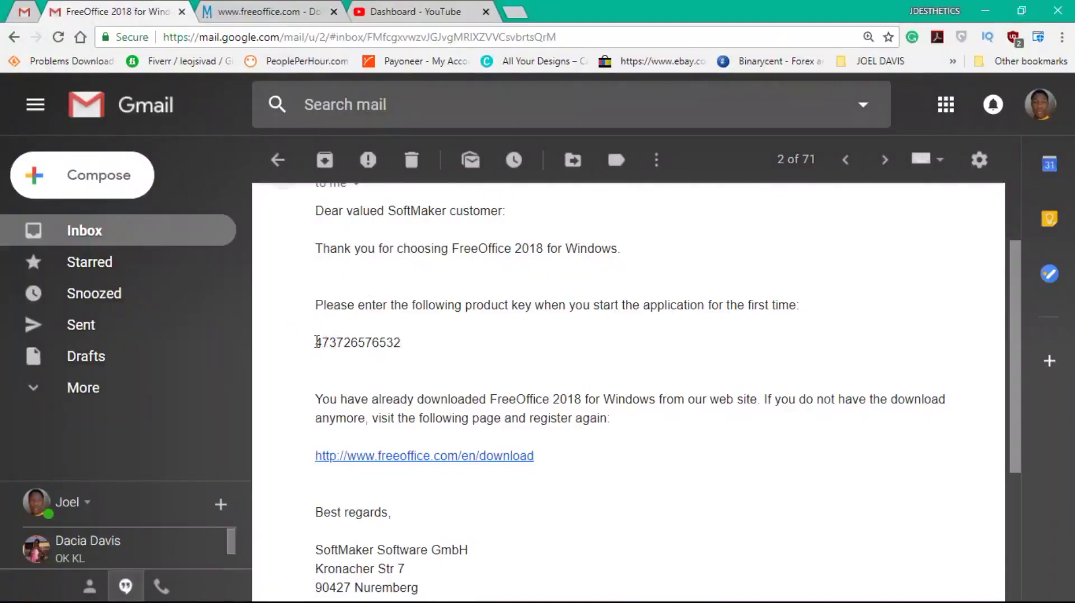
pyautogui.moveTo(314, 342); pyautogui.dragTo(402, 345)
pyautogui.click(406, 350)
pyautogui.scroll(-2, 412, 351)
pyautogui.scroll(2, 412, 351)
pyautogui.scroll(2, 411, 350)
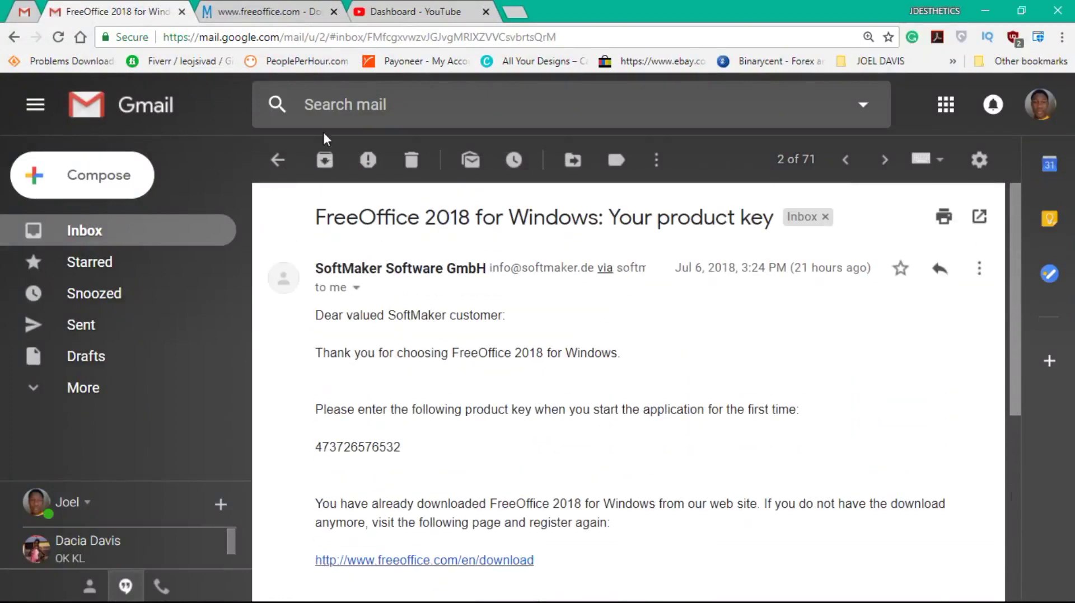
pyautogui.click(259, 9)
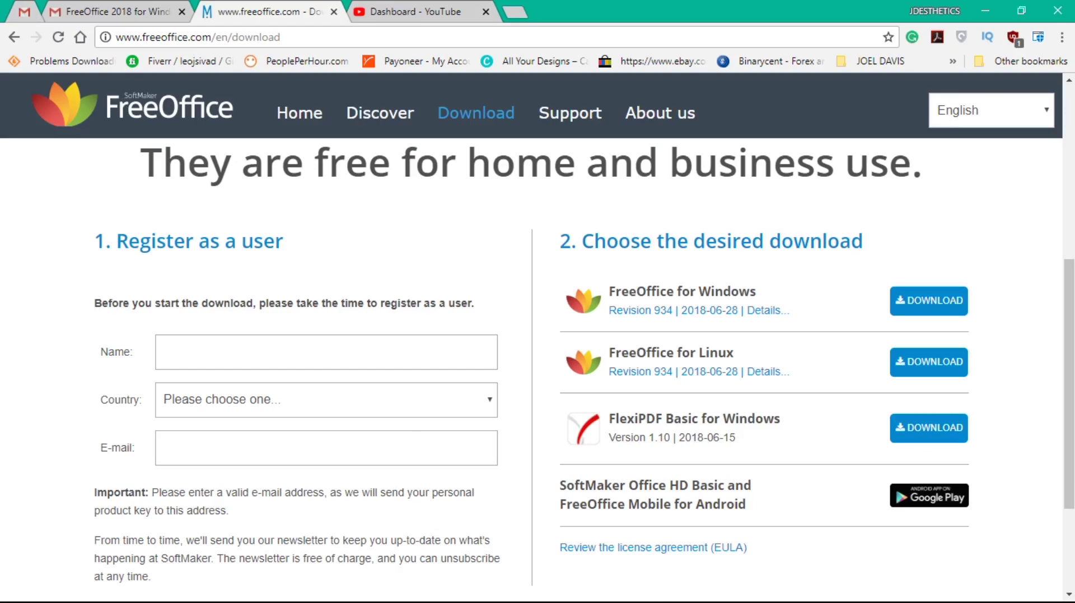
pyautogui.click(987, 8)
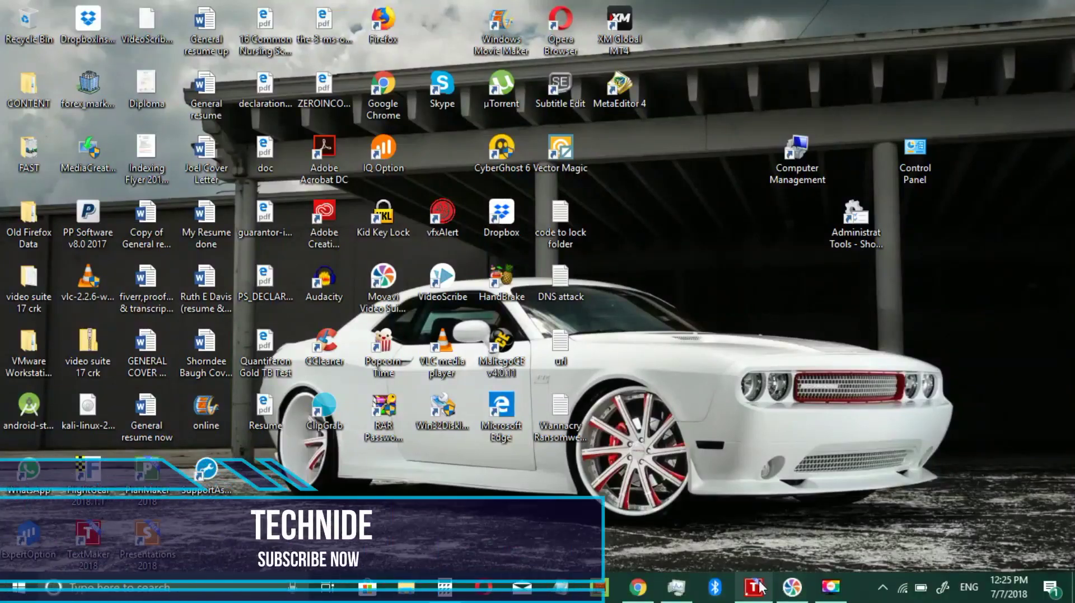
# Bring the blank Untitled 1 document to the front from the taskbar.
pyautogui.click(759, 587)
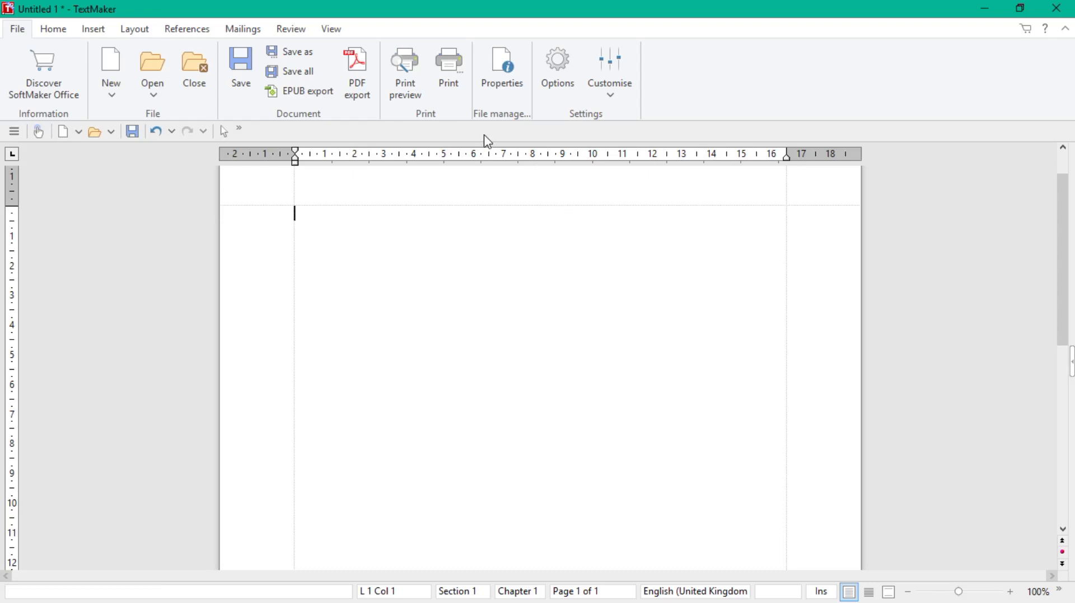
# On the Home tab, type and delete test text, then set the text colour to white.
pyautogui.click(51, 31)
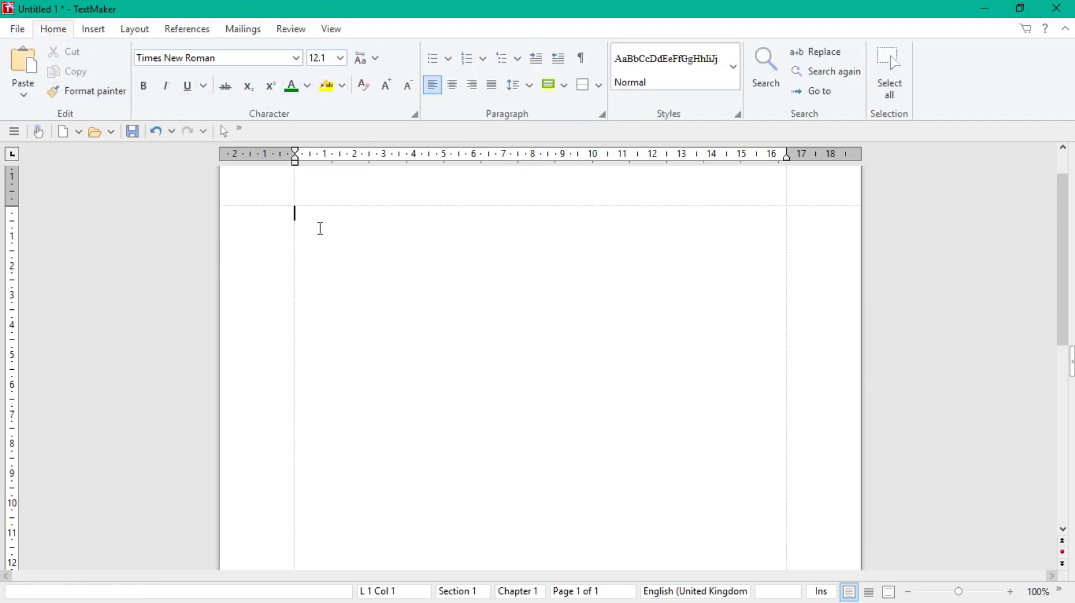
pyautogui.write('T')
pyautogui.write('he  s  ebxf')
pyautogui.press('BackSpace')
pyautogui.press('BackSpace')
pyautogui.press('BackSpace')
pyautogui.press('BackSpace')
pyautogui.press('BackSpace')
pyautogui.press('BackSpace')
pyautogui.press('BackSpace')
pyautogui.press('BackSpace')
pyautogui.press('BackSpace')
pyautogui.click(307, 85)
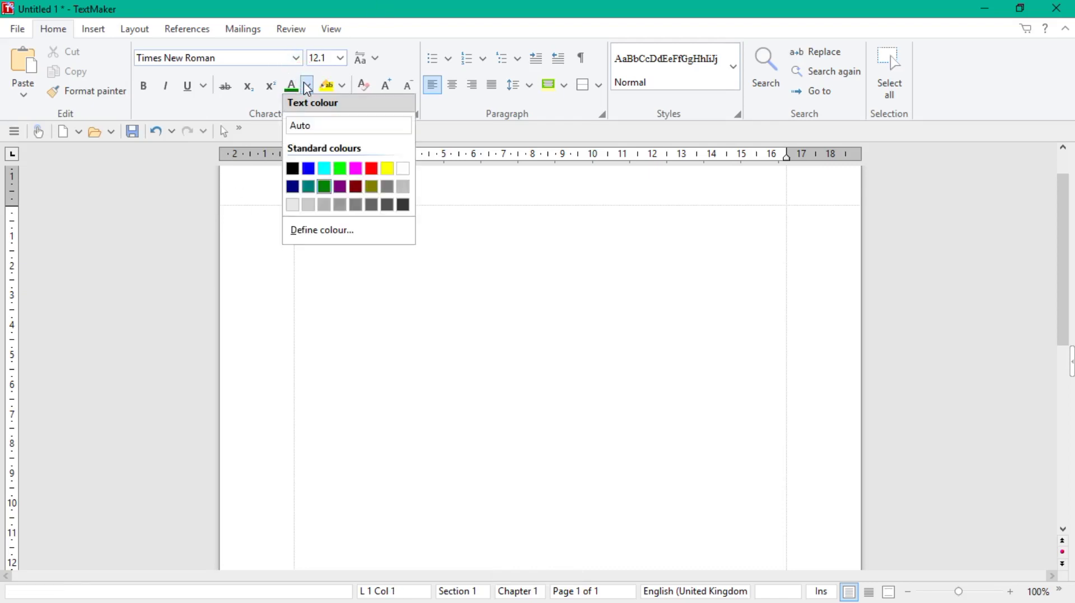
pyautogui.click(402, 170)
# Set the text colour back to black and type test letters starting with 'Th'.
pyautogui.write('The')
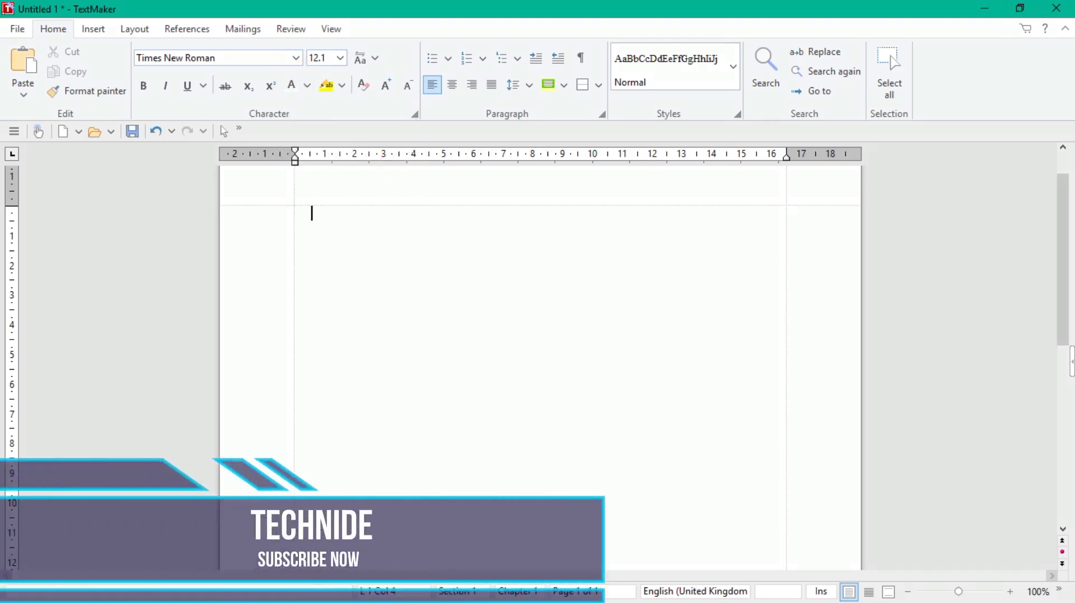
pyautogui.press('BackSpace')
pyautogui.press('BackSpace')
pyautogui.press('BackSpace')
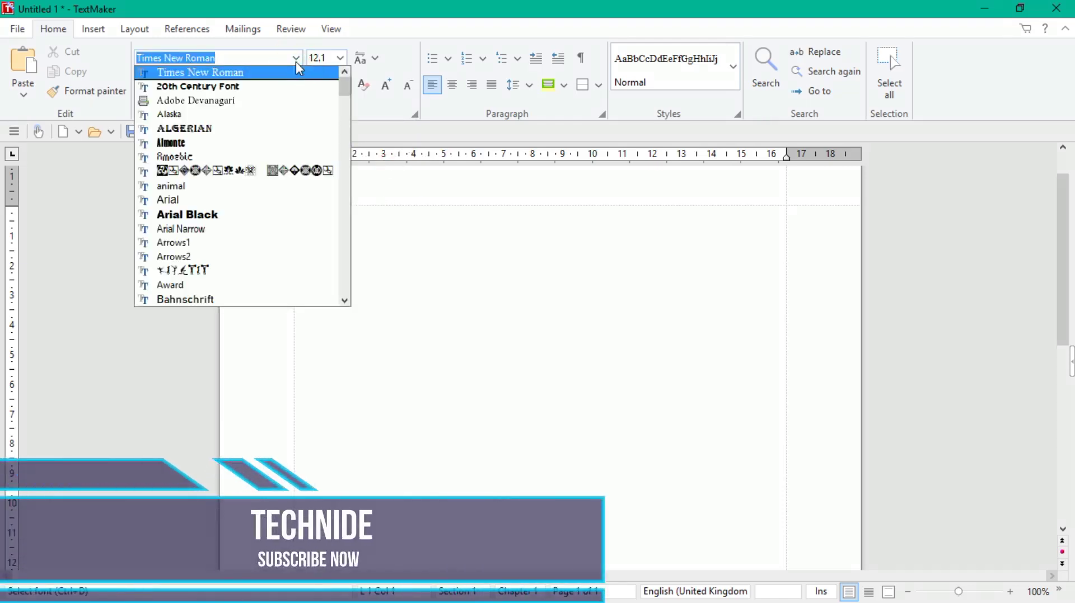
pyautogui.press('Escape')
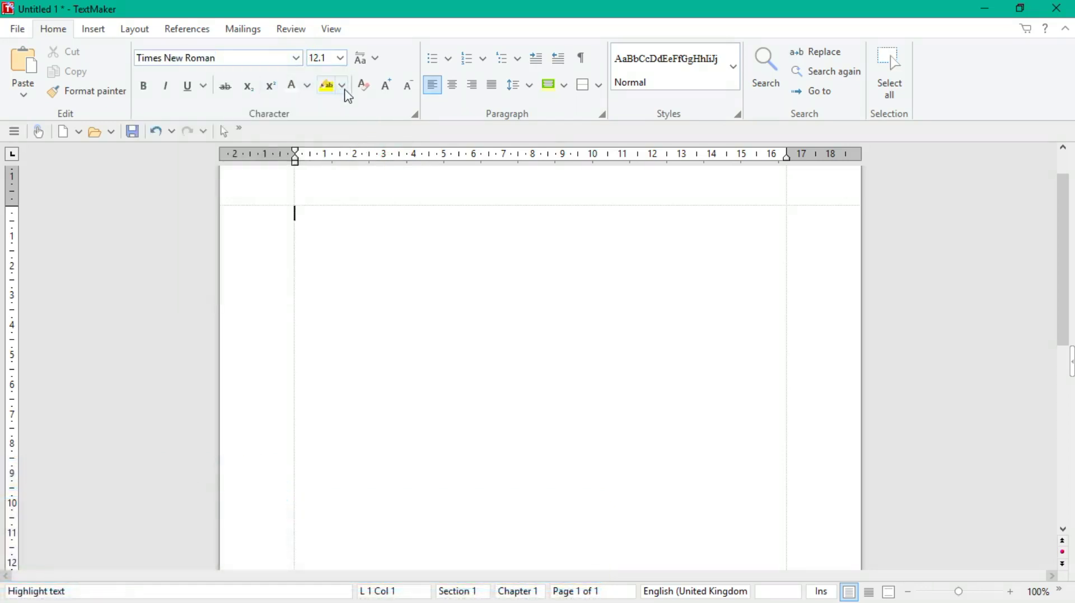
pyautogui.click(306, 85)
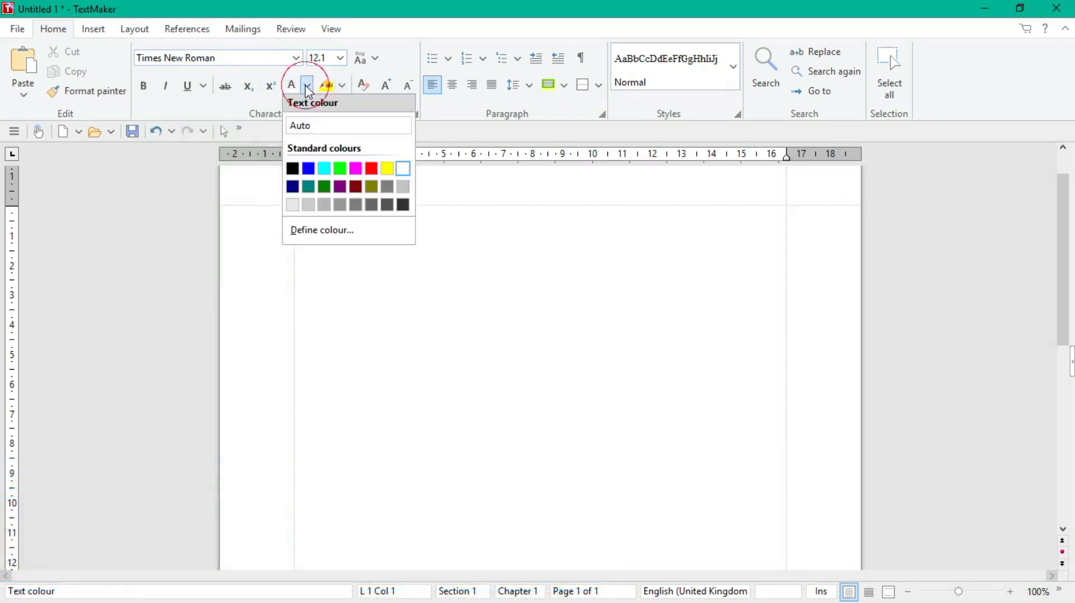
pyautogui.click(294, 174)
pyautogui.write('Th')
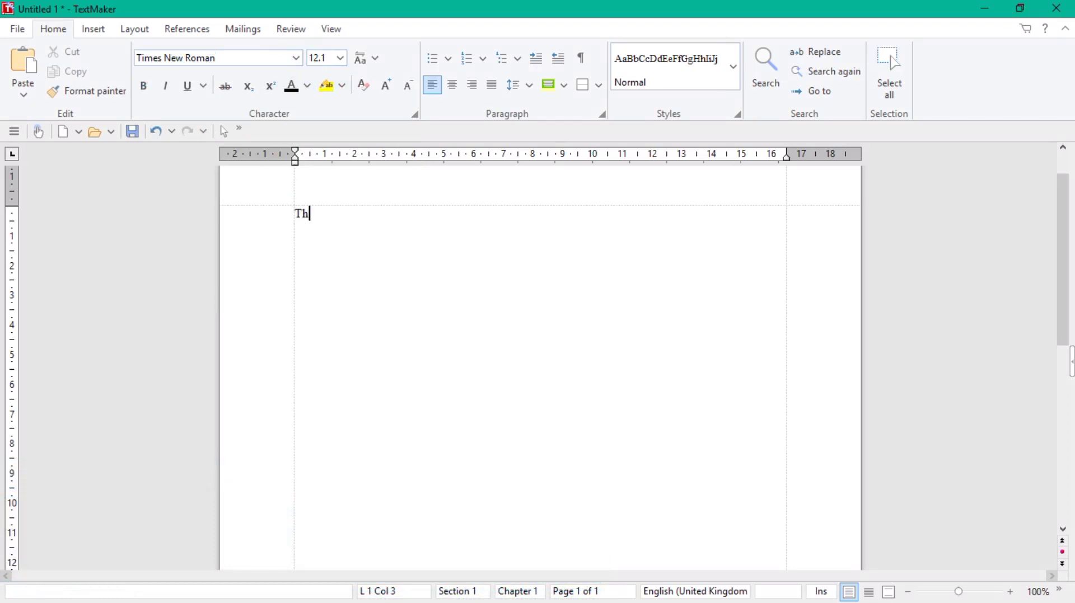
pyautogui.write('wsbevdhcj')
pyautogui.press('BackSpace')
pyautogui.press('BackSpace')
pyautogui.press('BackSpace')
pyautogui.press('BackSpace')
pyautogui.press('BackSpace')
pyautogui.press('BackSpace')
pyautogui.press('BackSpace')
pyautogui.press('BackSpace')
pyautogui.press('BackSpace')
# Show the Insert tab's object tools, leaving only 'T' on the page.
pyautogui.click(93, 28)
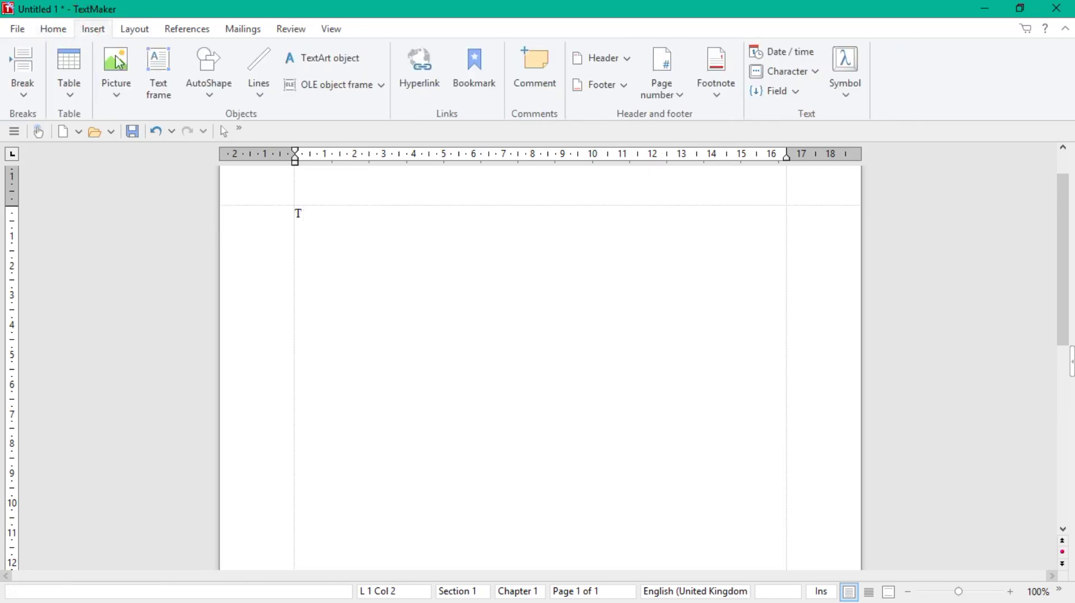